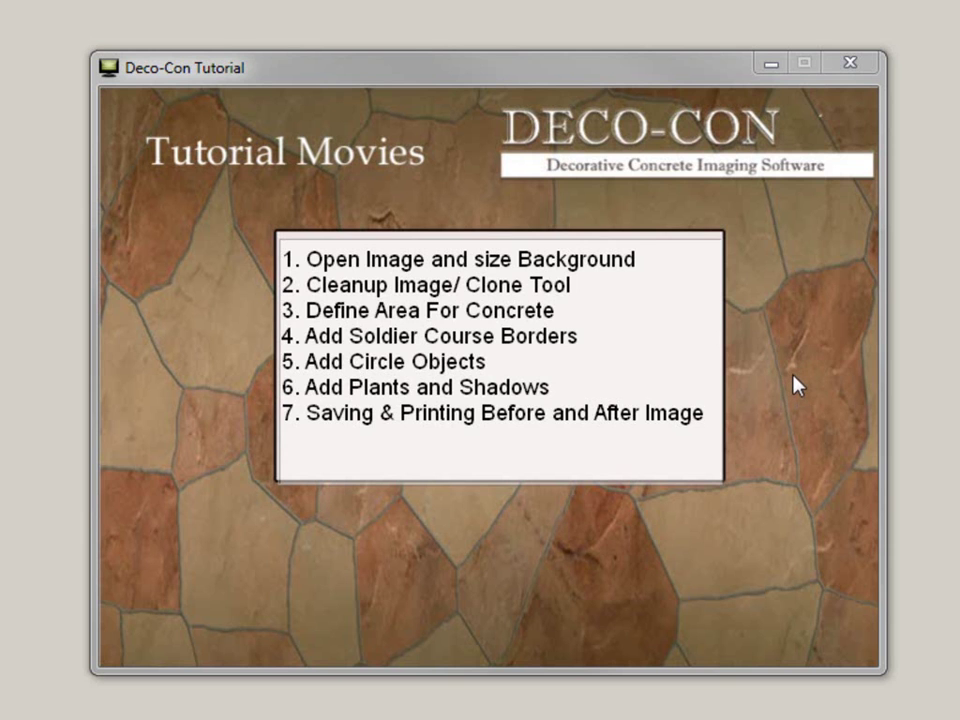
Nudge the tutorial window aside and launch the main Deco-Con program from the lesson entry.
left_click_drag(554, 75, 545, 77)
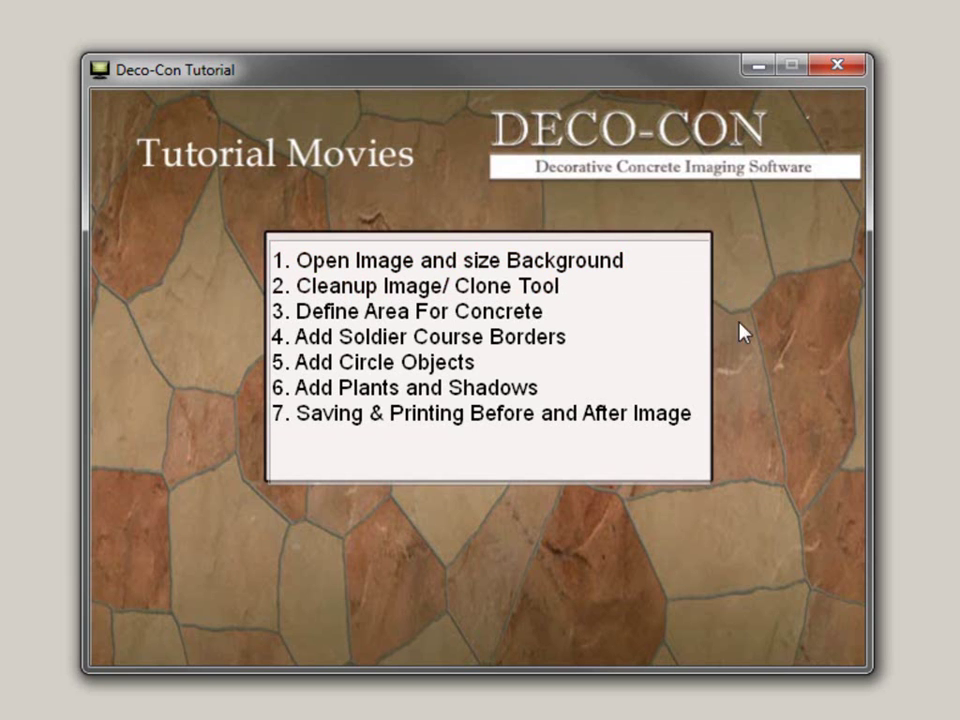
left_click(548, 340)
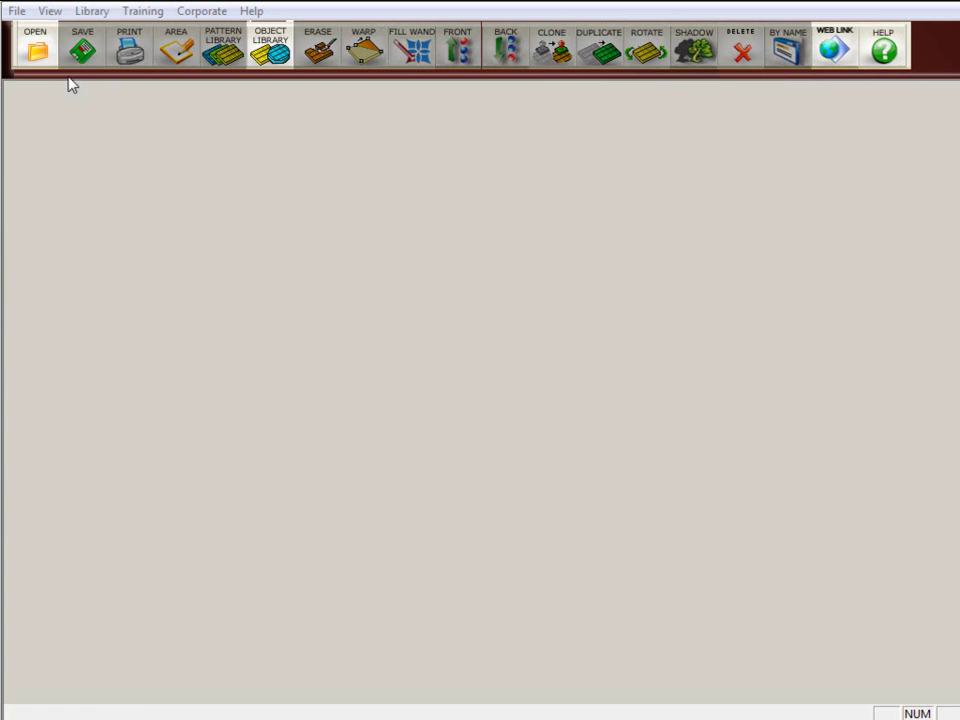
Open Brown-House-Driveway-B4.jpg from Training_Movies-new on the My Passport (F:) drive.
left_click(36, 52)
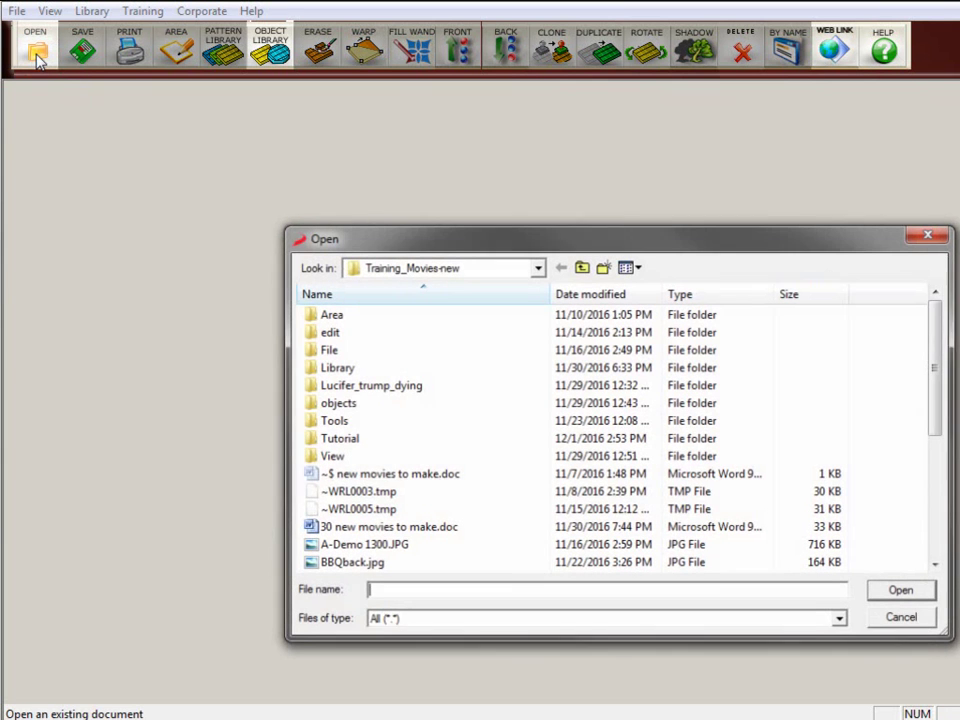
left_click(536, 267)
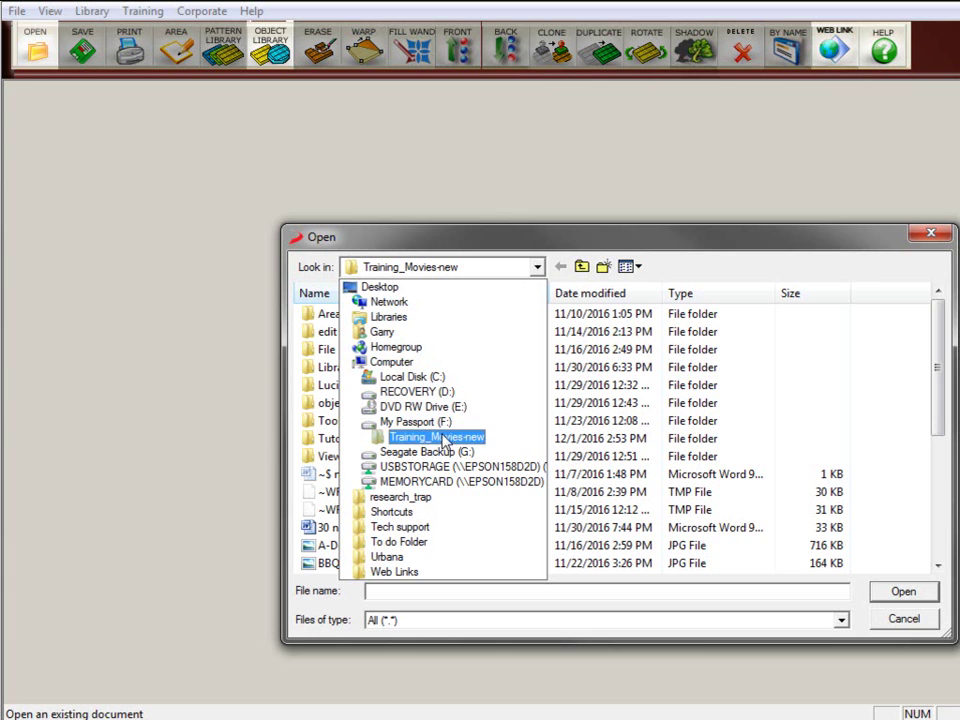
left_click(430, 422)
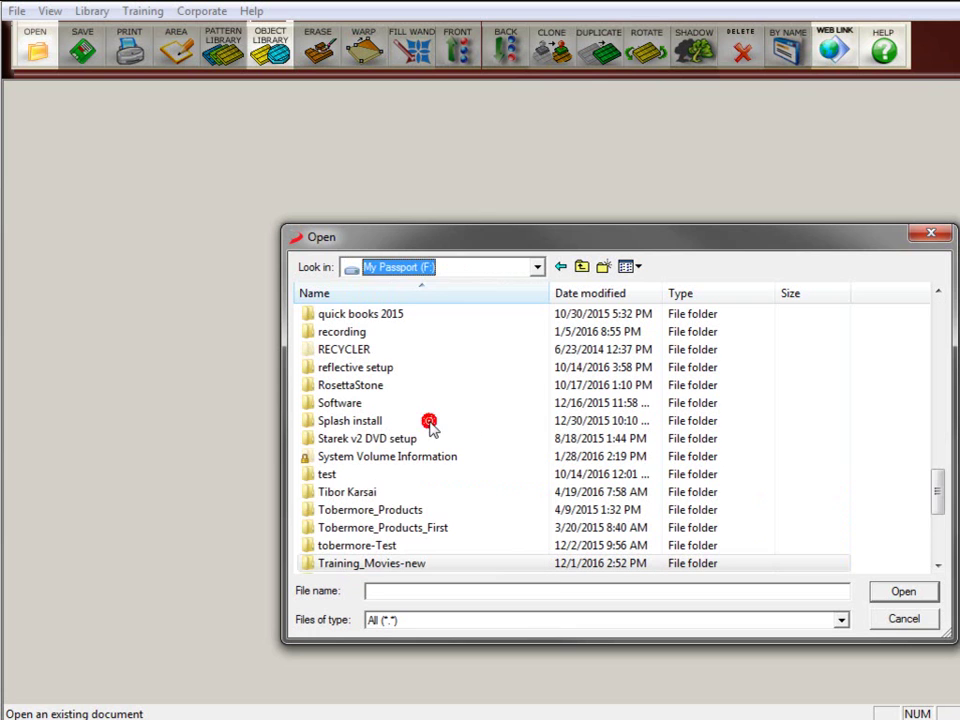
left_click(386, 428)
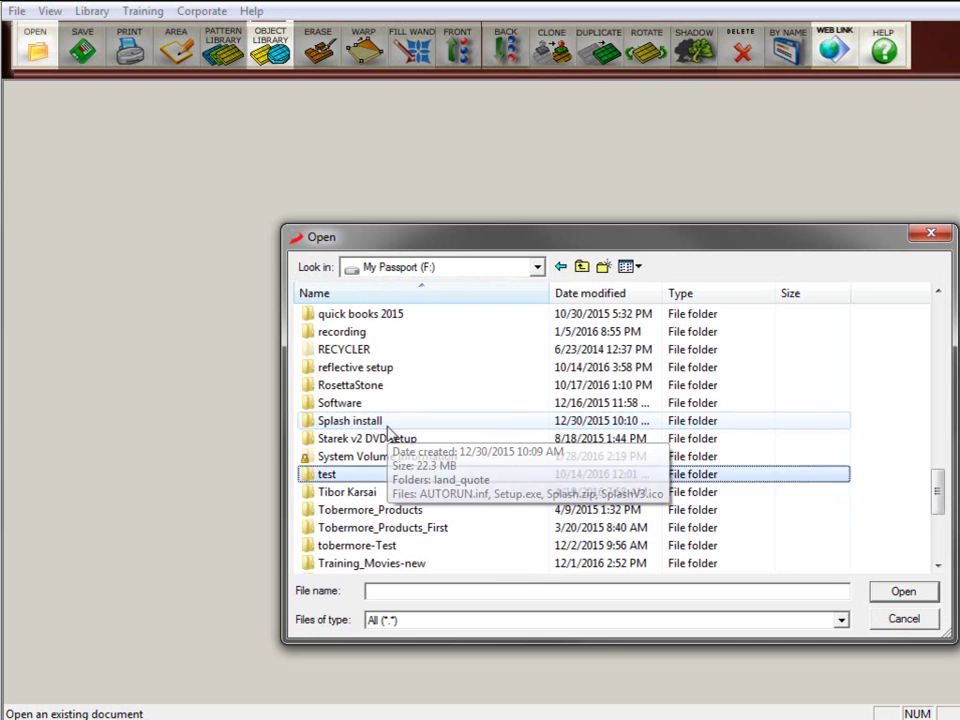
double_click(461, 563)
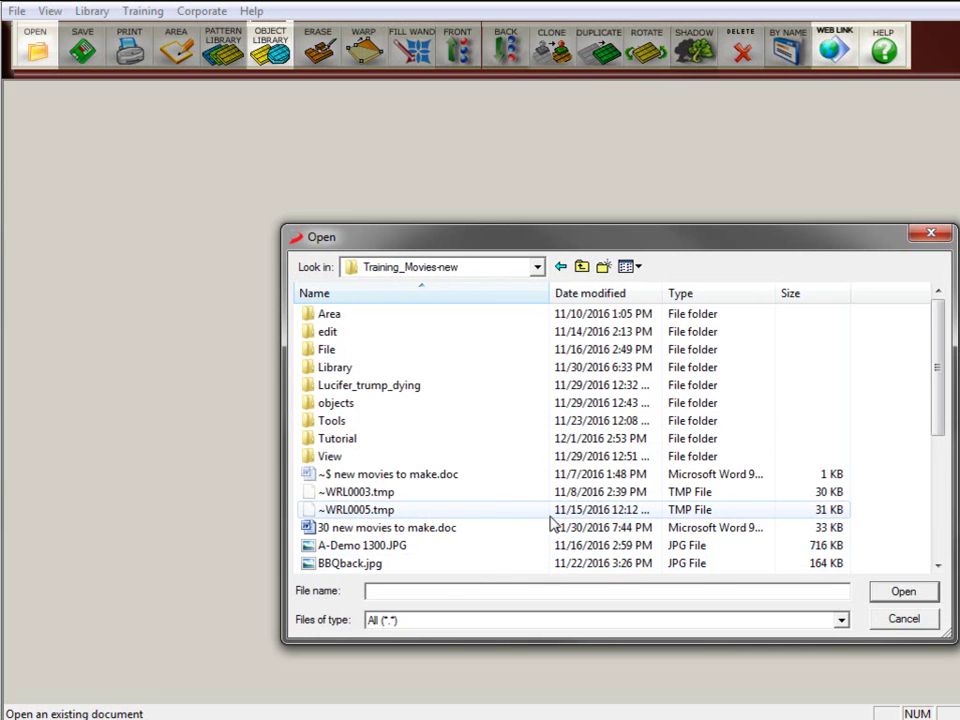
scroll(491, 522, "down", 2)
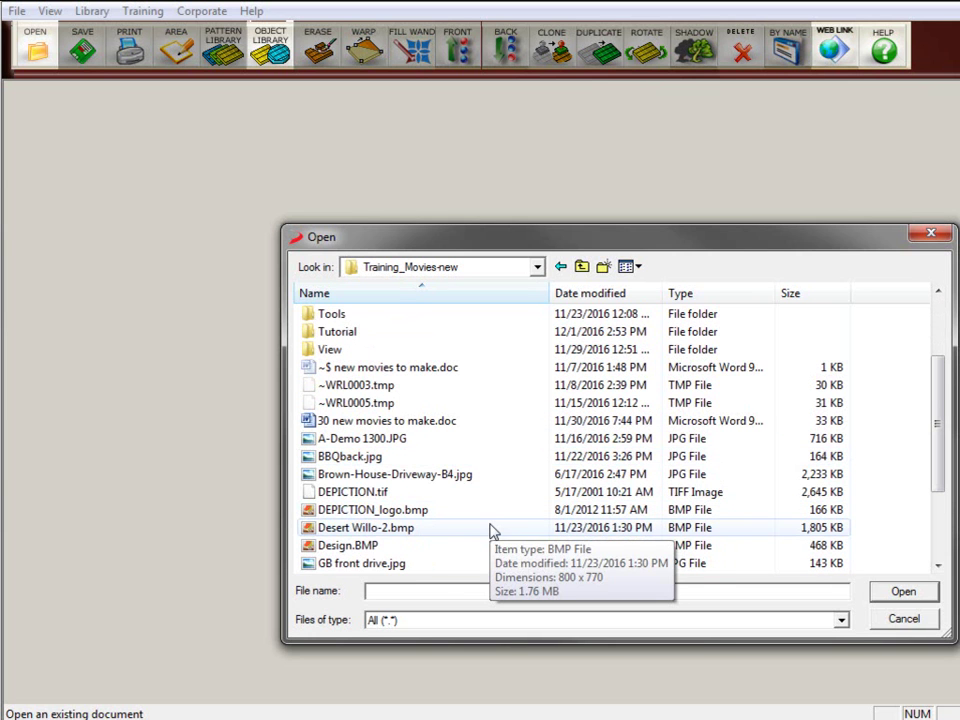
double_click(470, 475)
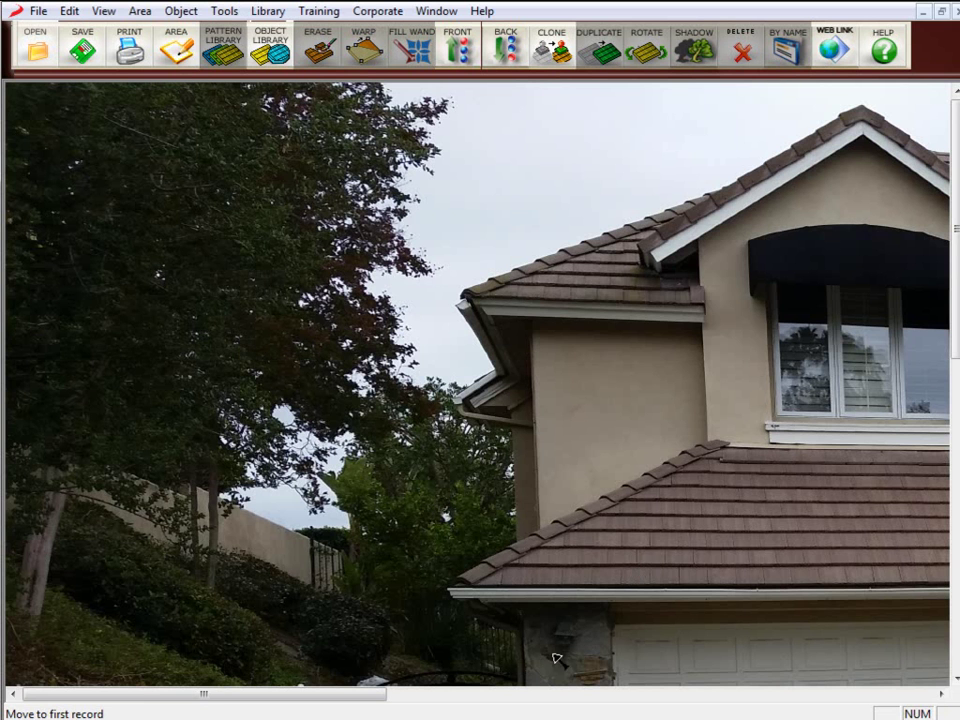
Scroll around the photo to inspect the garage, lamp pillar, hillside and mailbox.
left_click_drag(369, 692, 738, 703)
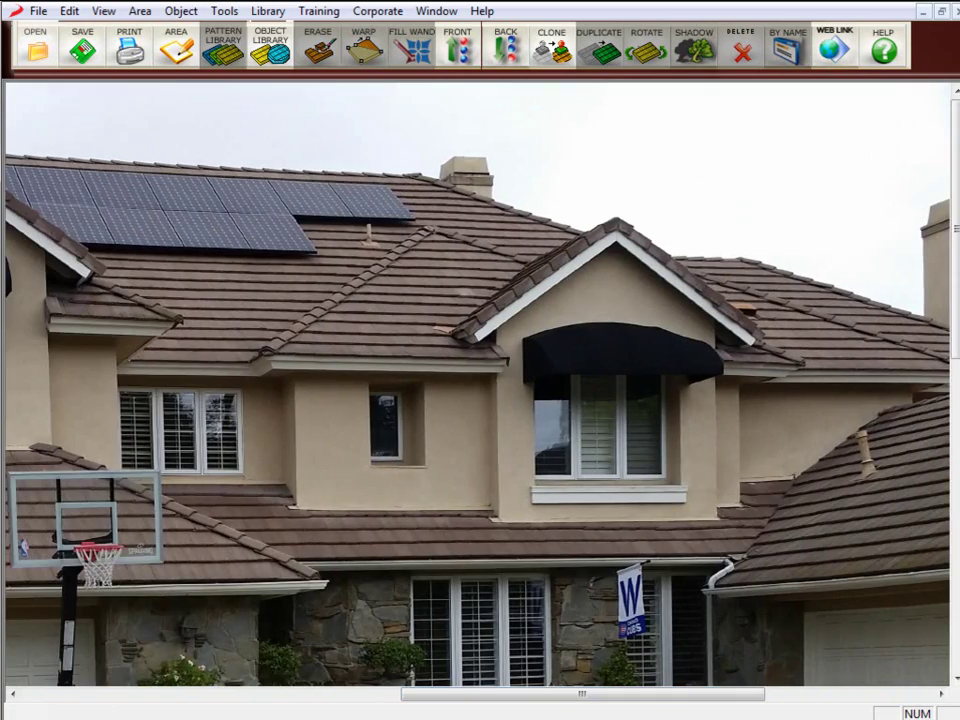
left_click_drag(955, 220, 955, 500)
left_click_drag(553, 696, 157, 697)
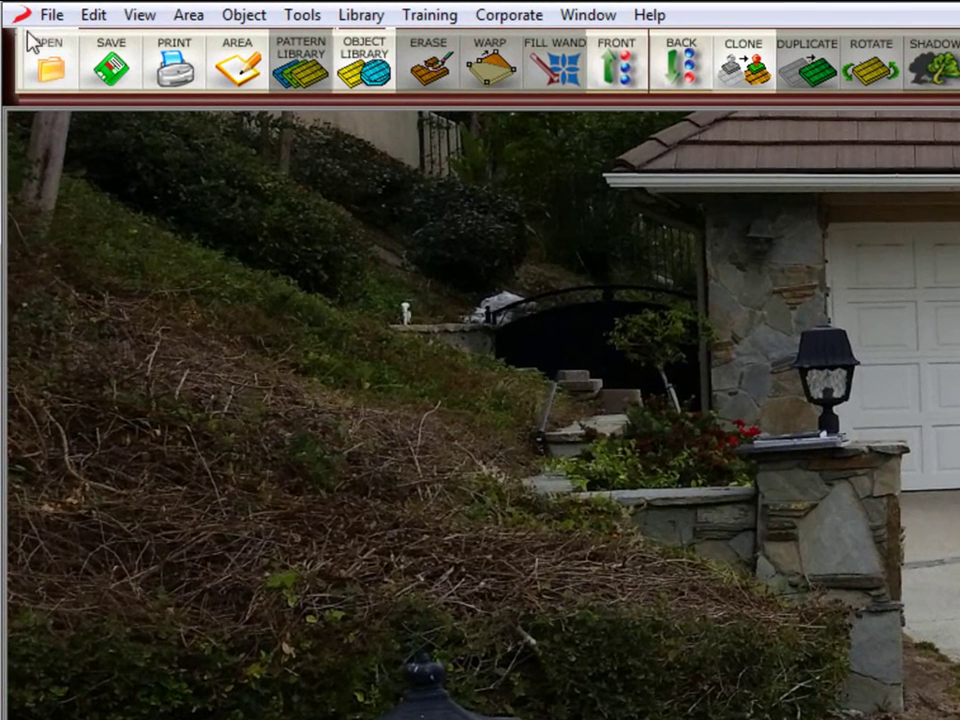
Resize the background image from 2500 to 1200 px wide, keeping aspect ratio (1200 × 1406).
left_click(52, 18)
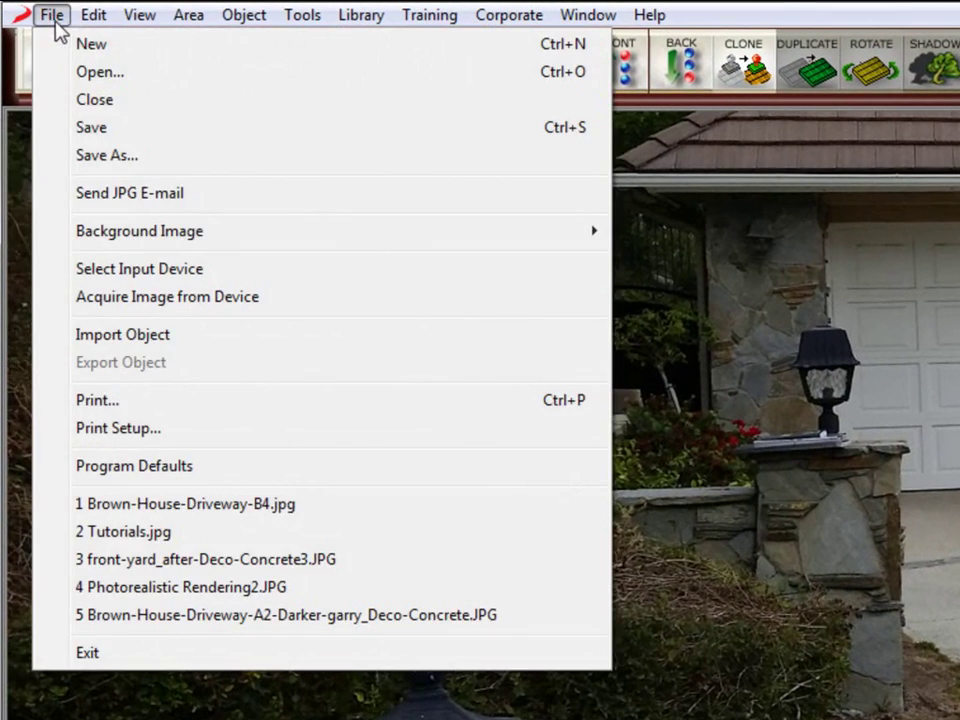
left_click(182, 236)
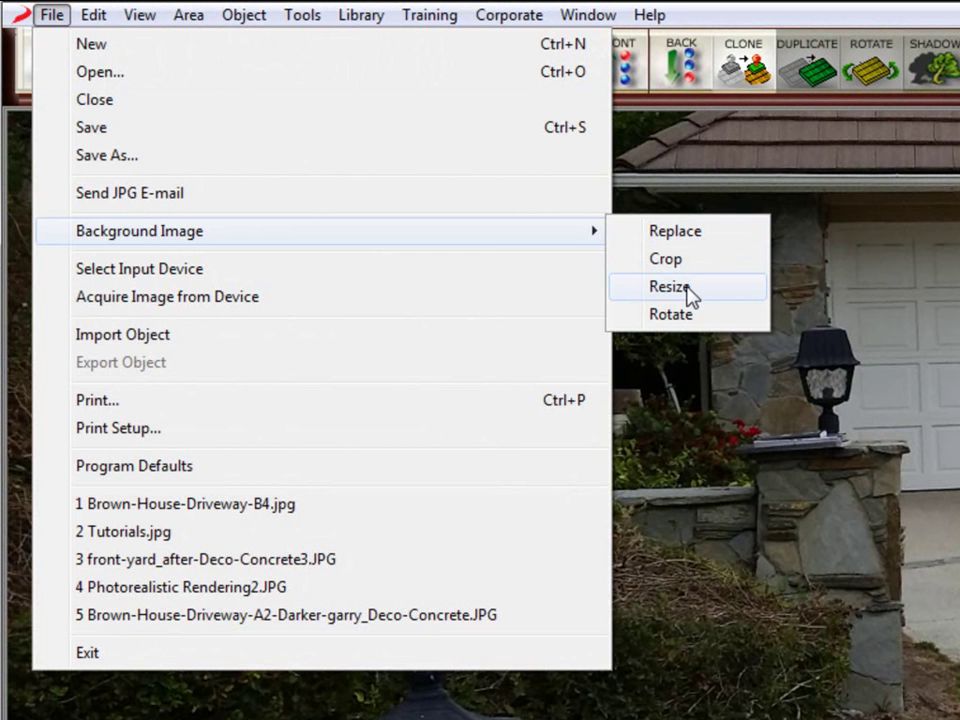
left_click(672, 287)
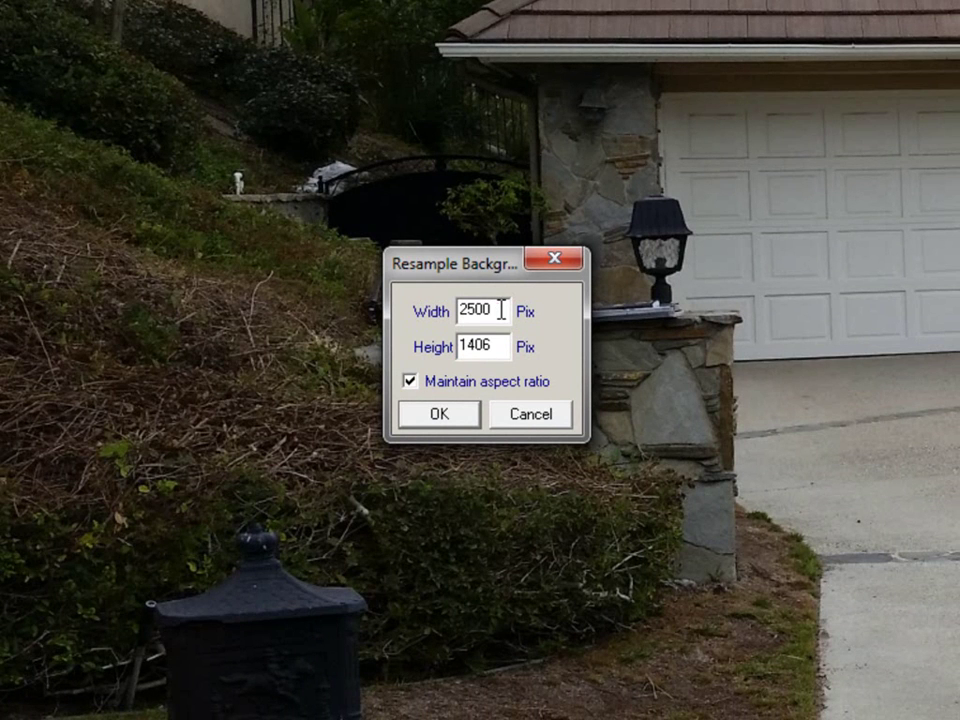
double_click(497, 310)
type("12")
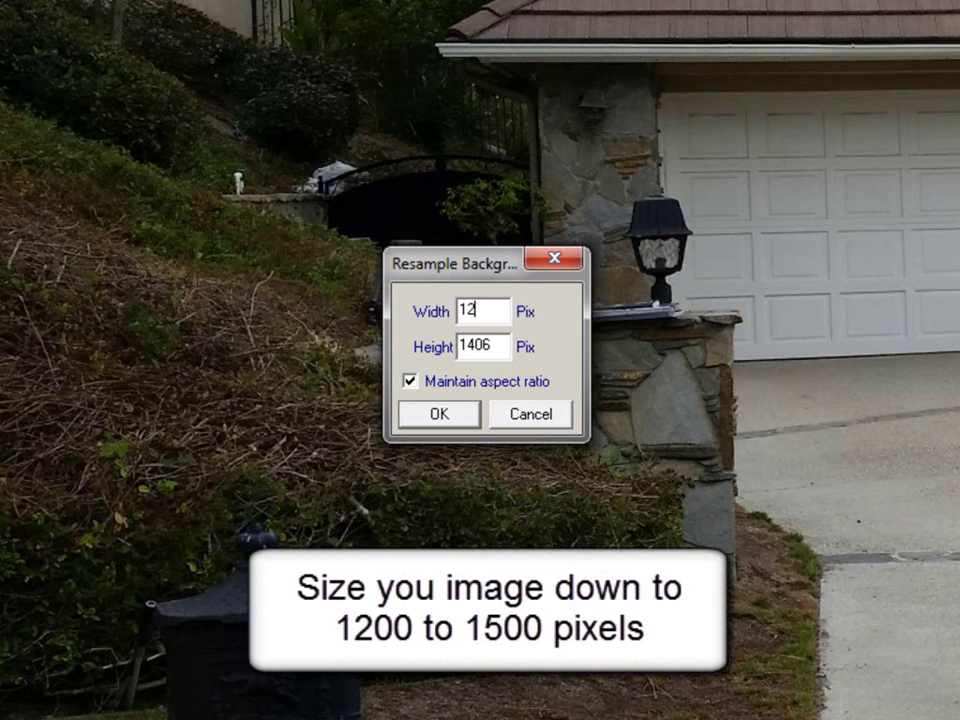
type("00")
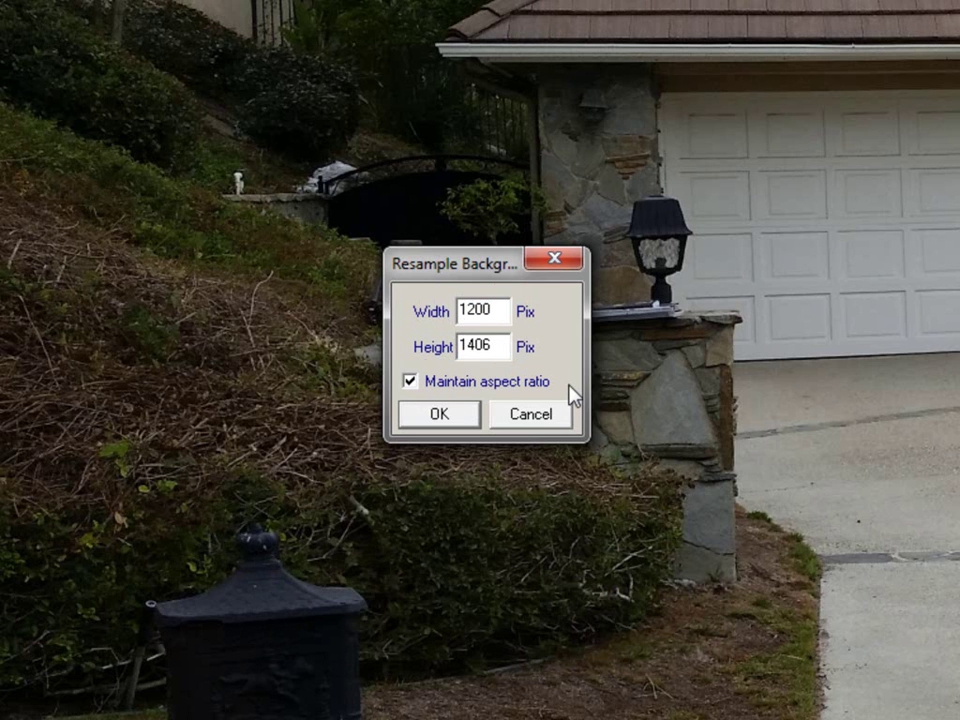
left_click(410, 381)
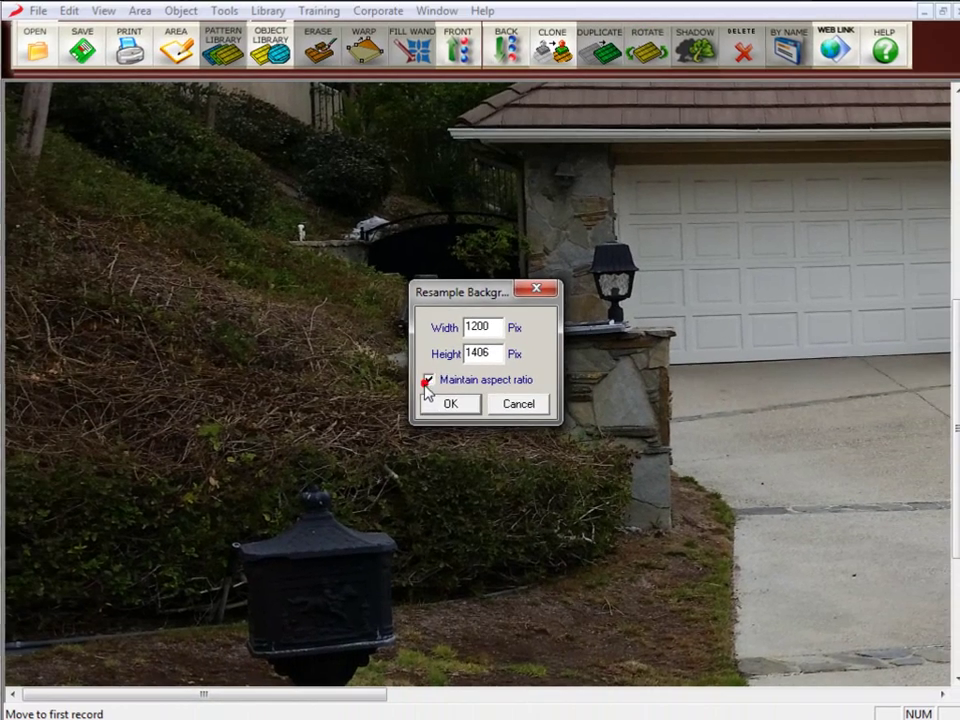
left_click(450, 405)
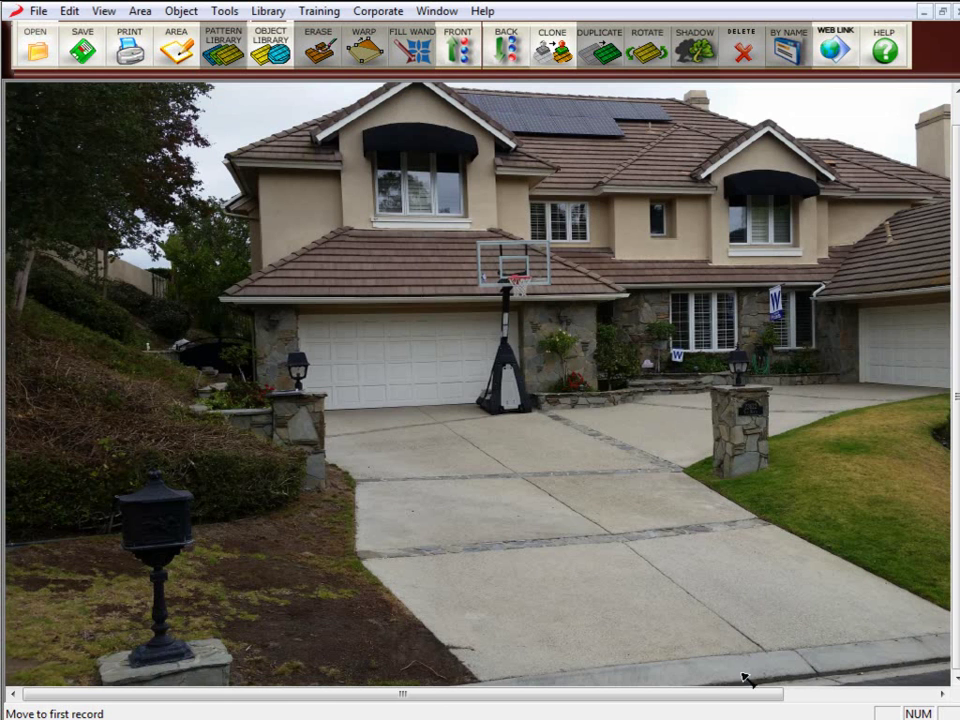
left_click_drag(739, 700, 686, 707)
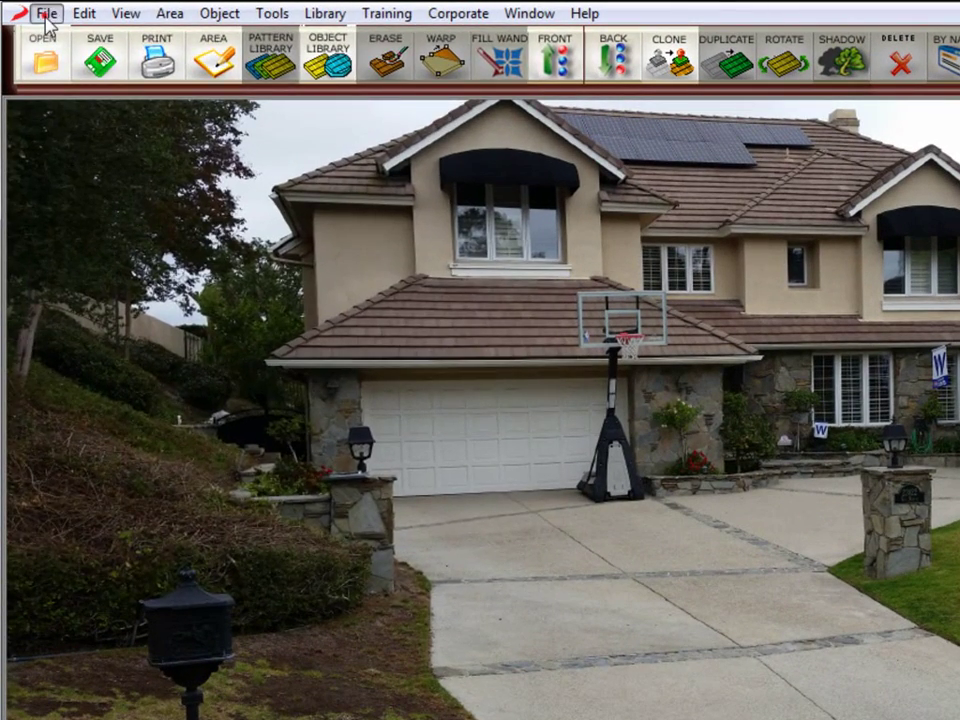
Save as JPEG JFIF in Training_Movies-new, replacing 'Brown-House-' with the customer's surname.
left_click(46, 14)
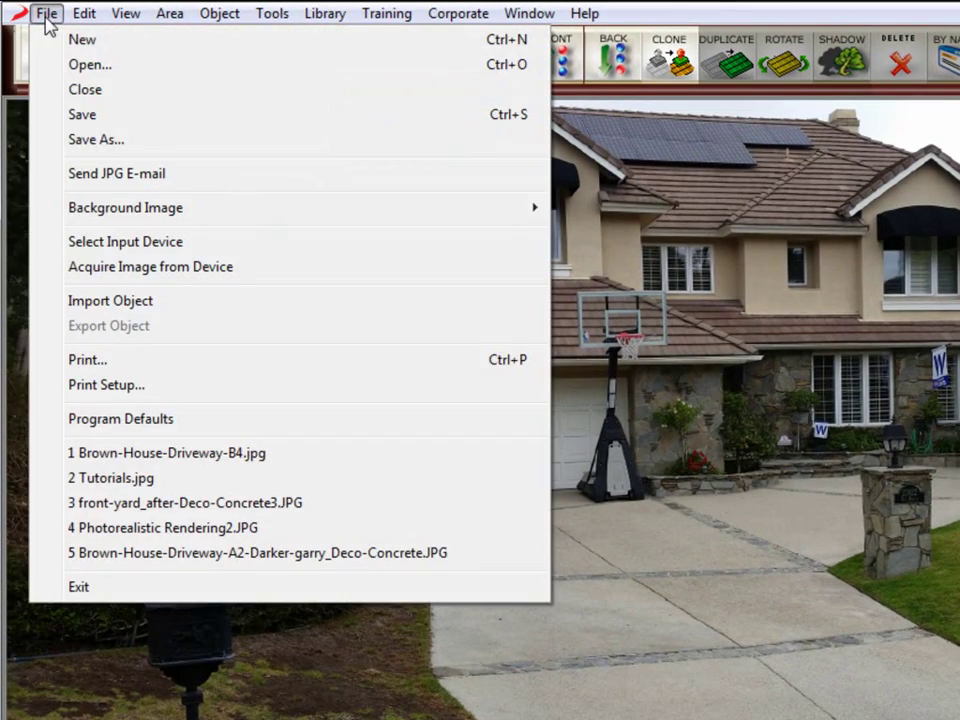
left_click(109, 148)
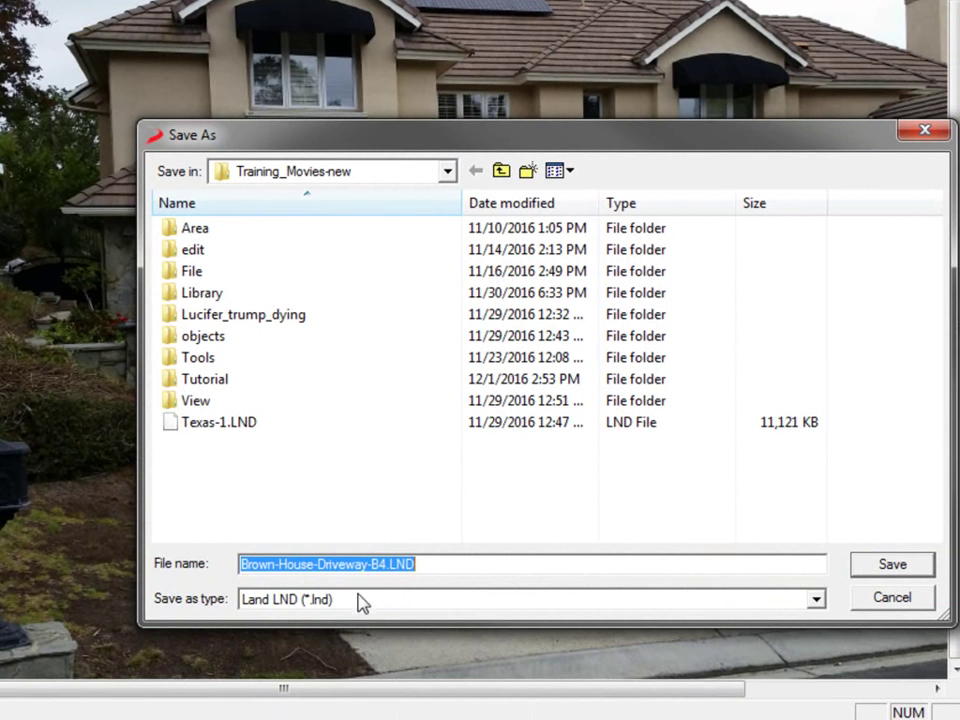
left_click(373, 600)
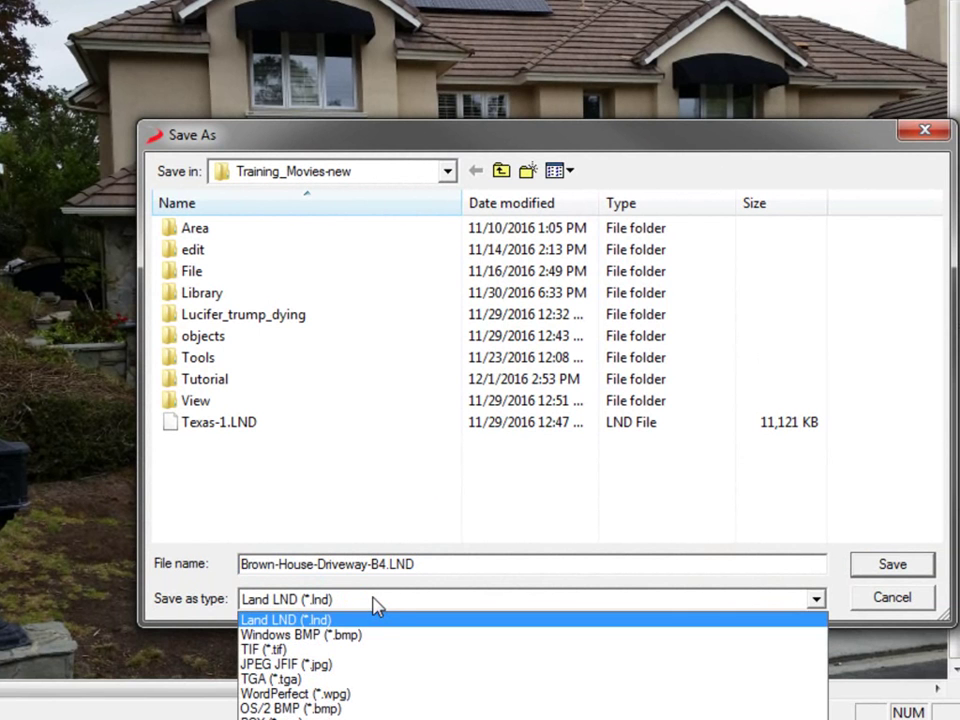
left_click(364, 664)
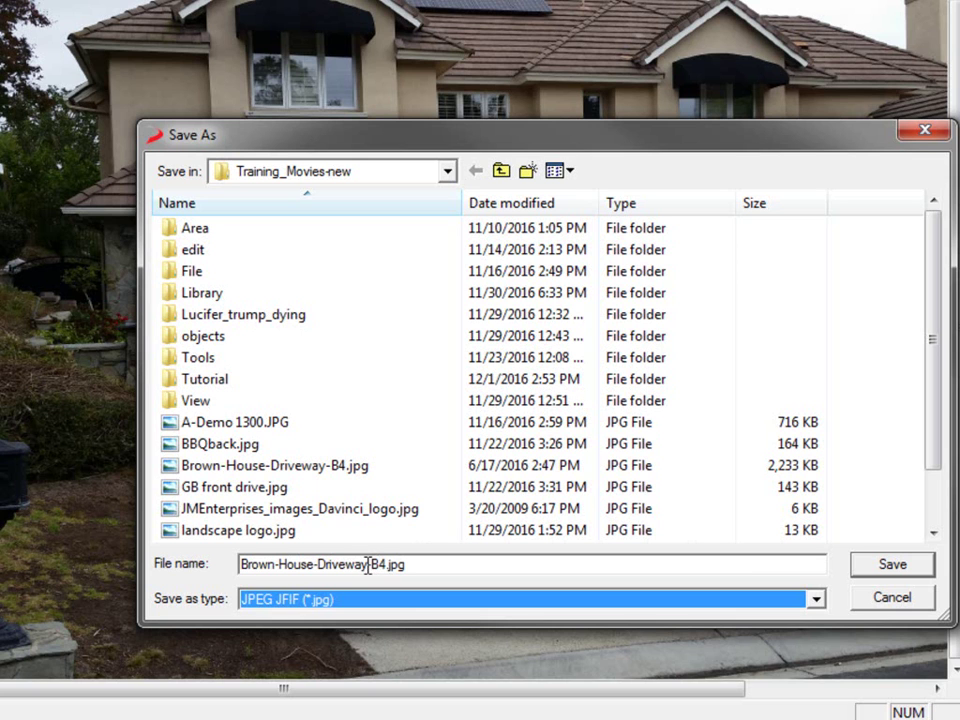
left_click_drag(318, 568, 150, 572)
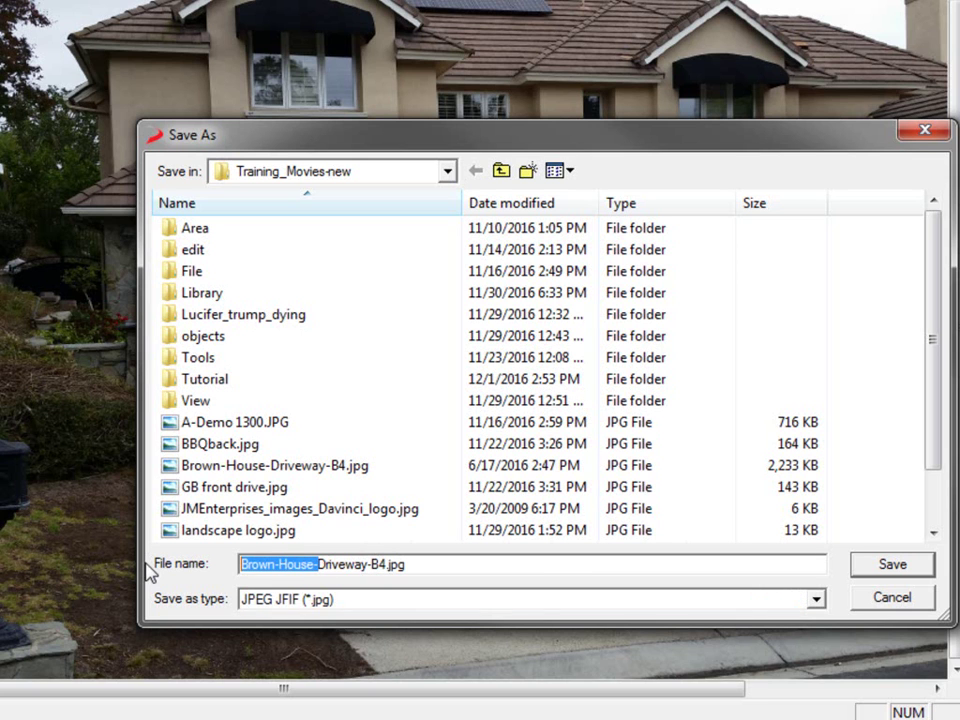
key("BackSpace")
type("Jones")
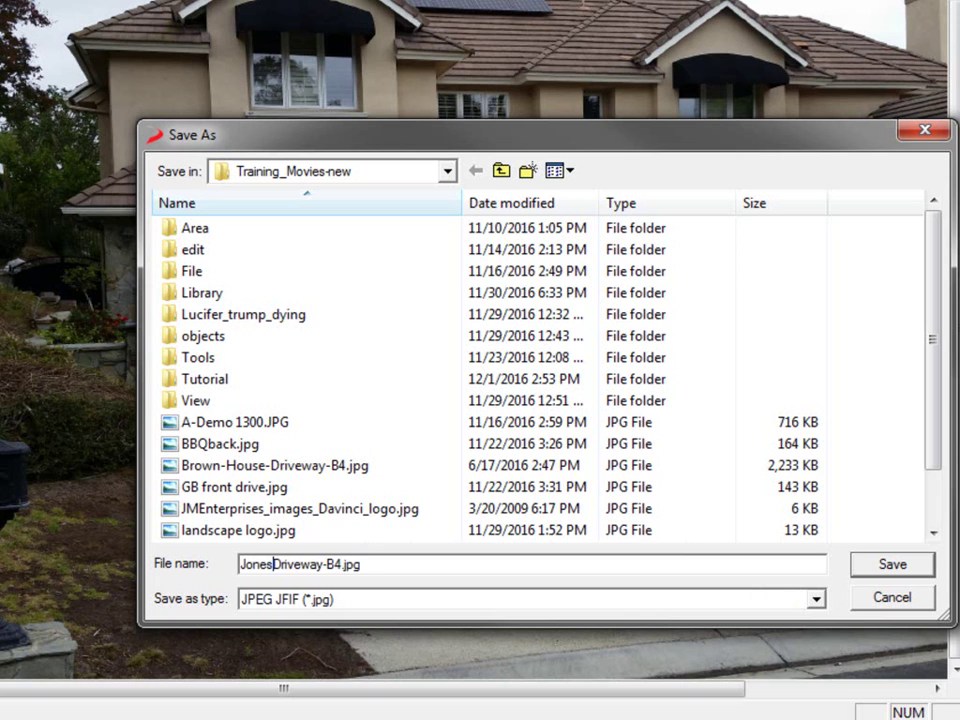
type("_")
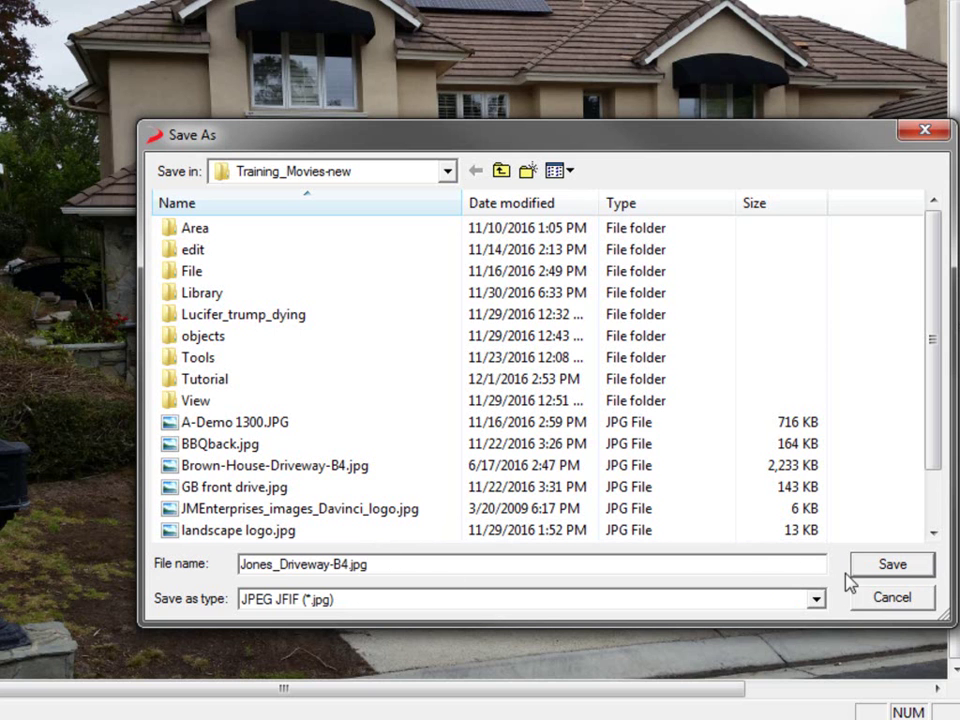
left_click(874, 569)
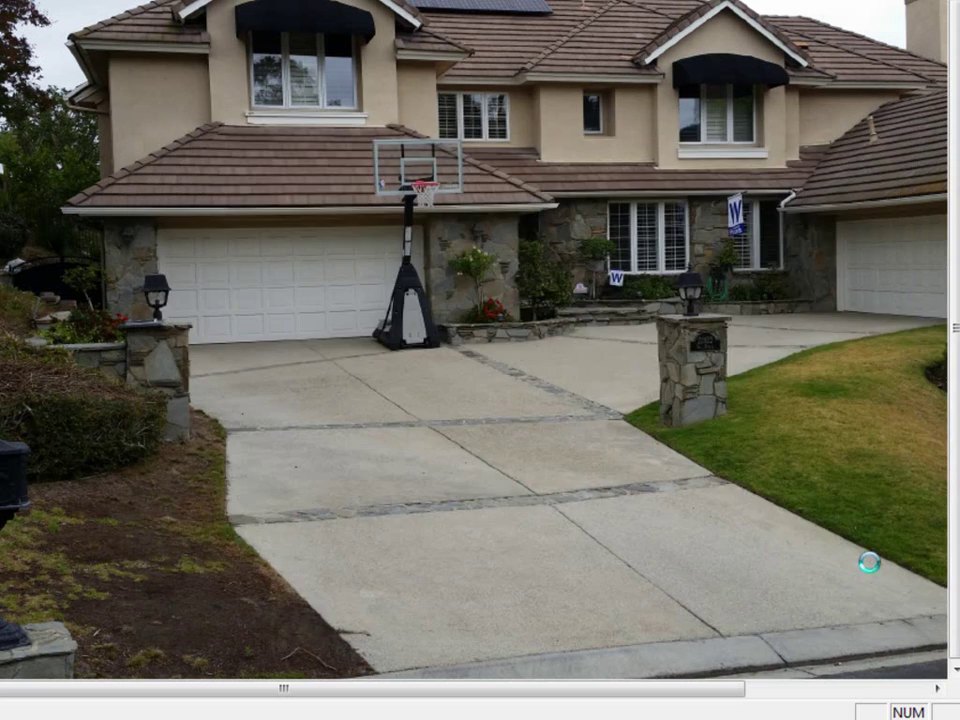